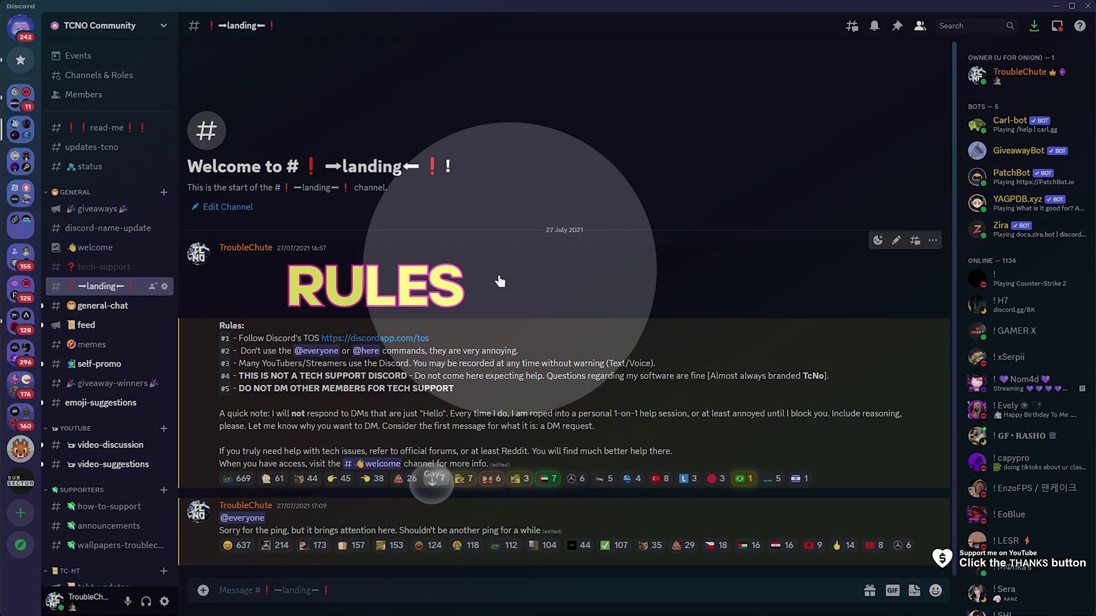
Open User Settings from the gear beside your name to show My Account.
{"action": "left_click", "coordinate": [164, 601]}
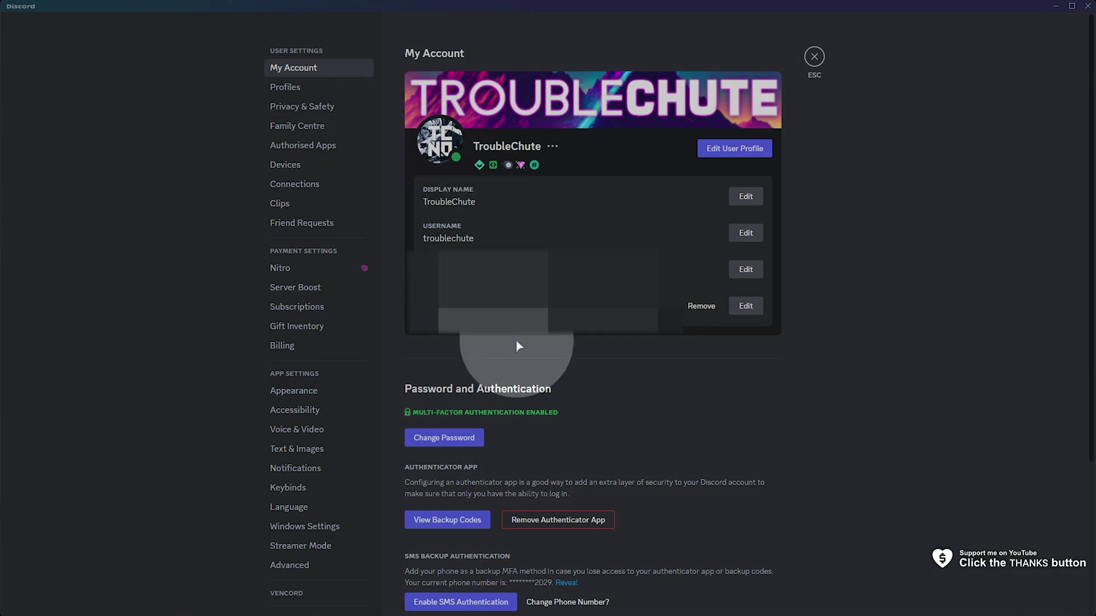
Scroll down My Account to the Security Keys section.
{"action": "scroll", "coordinate": [516, 340], "scroll_direction": "down", "scroll_amount": 3}
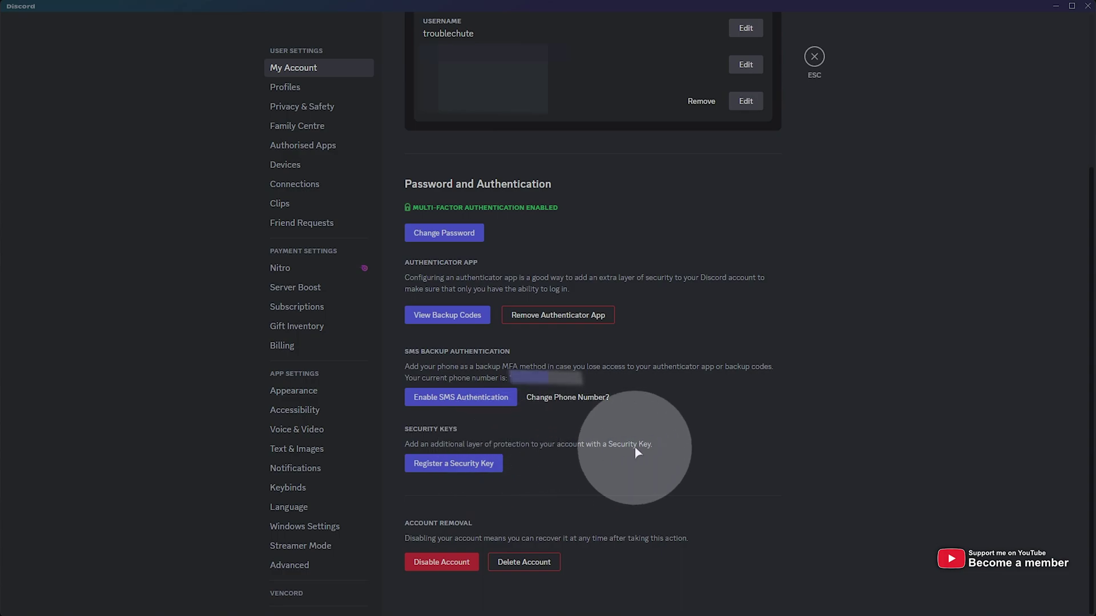
{"action": "left_click", "coordinate": [467, 481]}
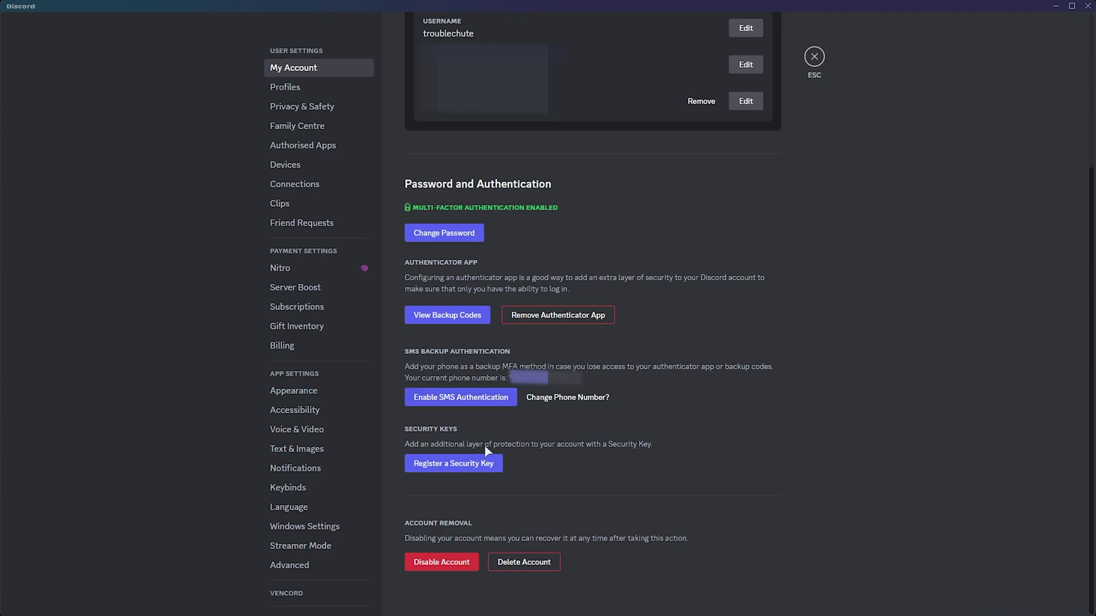
Start registering a security key and continue to the Windows passkey save prompt.
{"action": "left_click", "coordinate": [450, 467]}
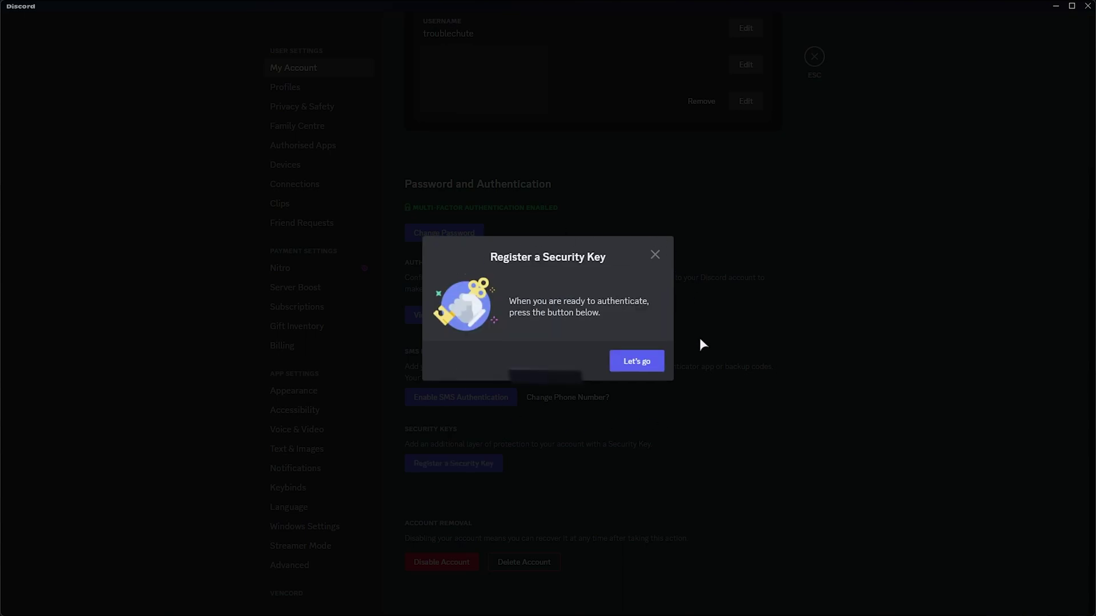
{"action": "left_click", "coordinate": [630, 363]}
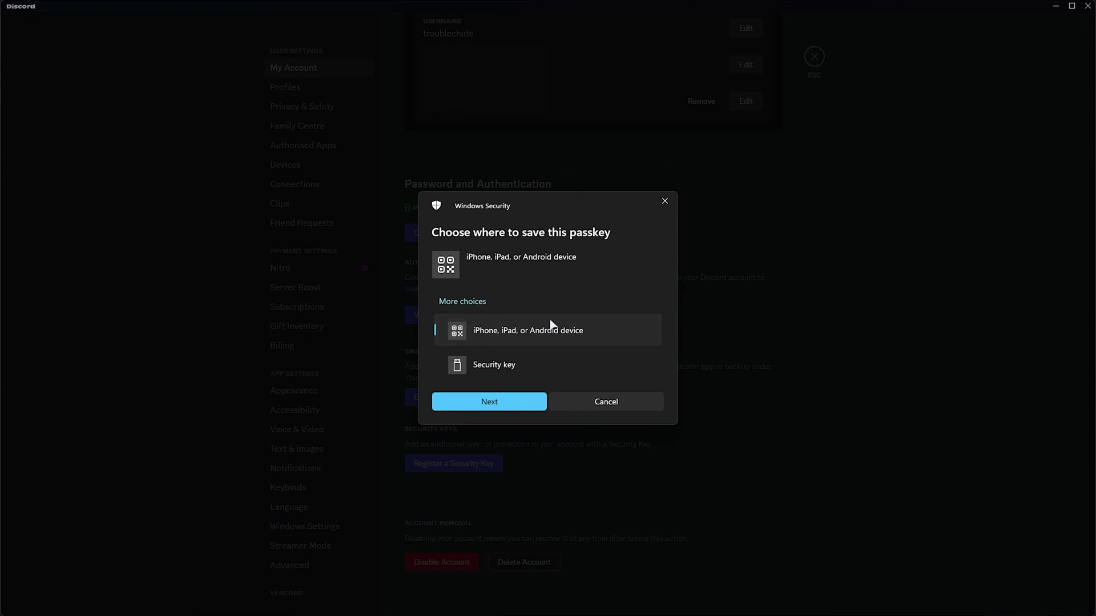
Try saving the passkey to a security key, which ends in a Discord error.
{"action": "left_click", "coordinate": [521, 366]}
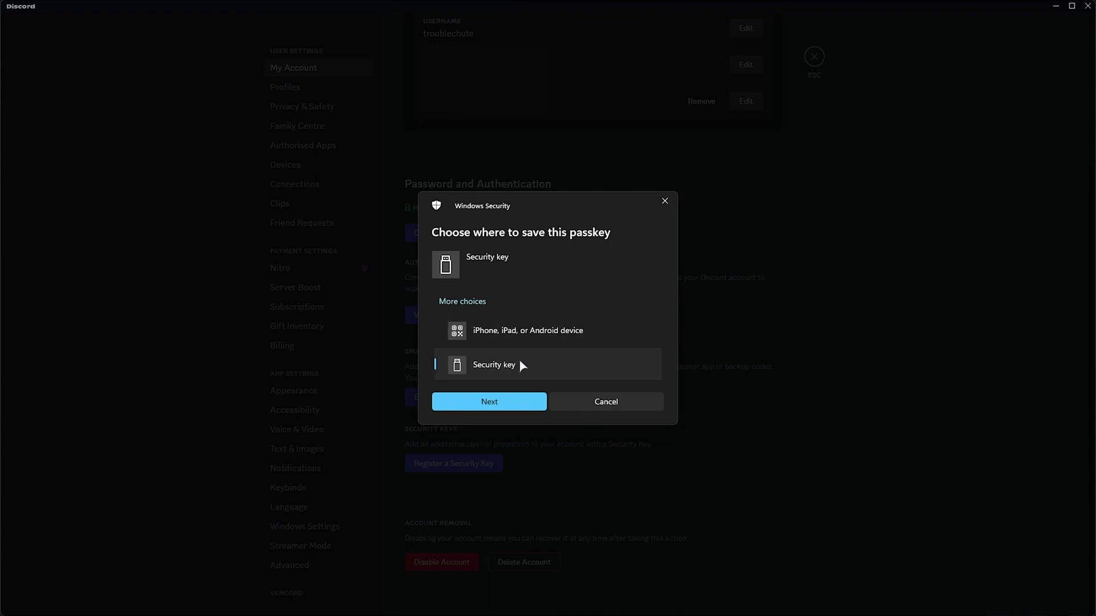
{"action": "left_click", "coordinate": [512, 332]}
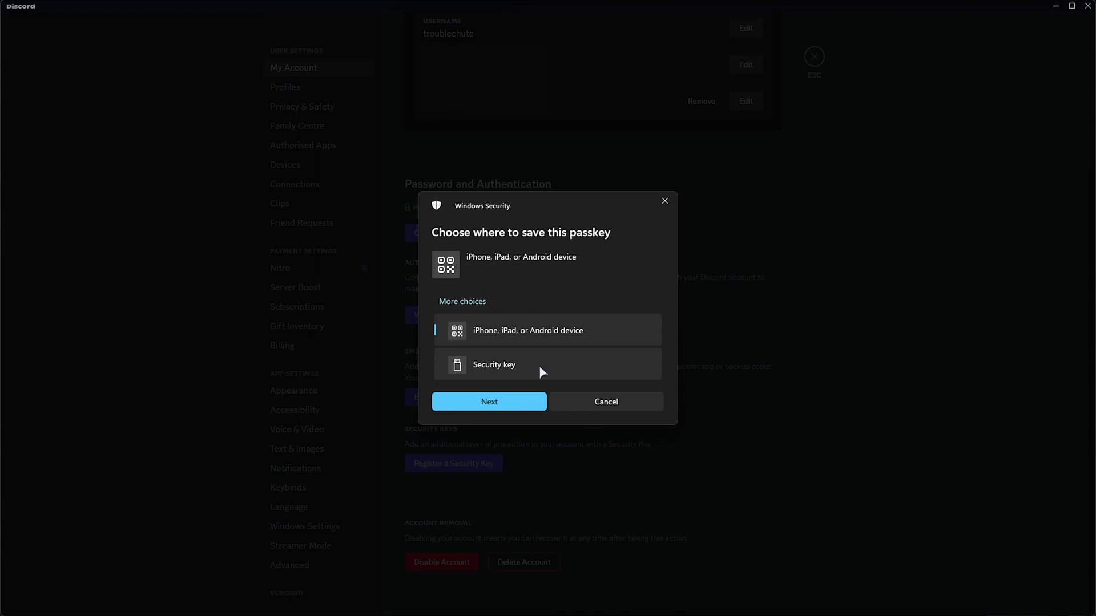
{"action": "left_click", "coordinate": [515, 366]}
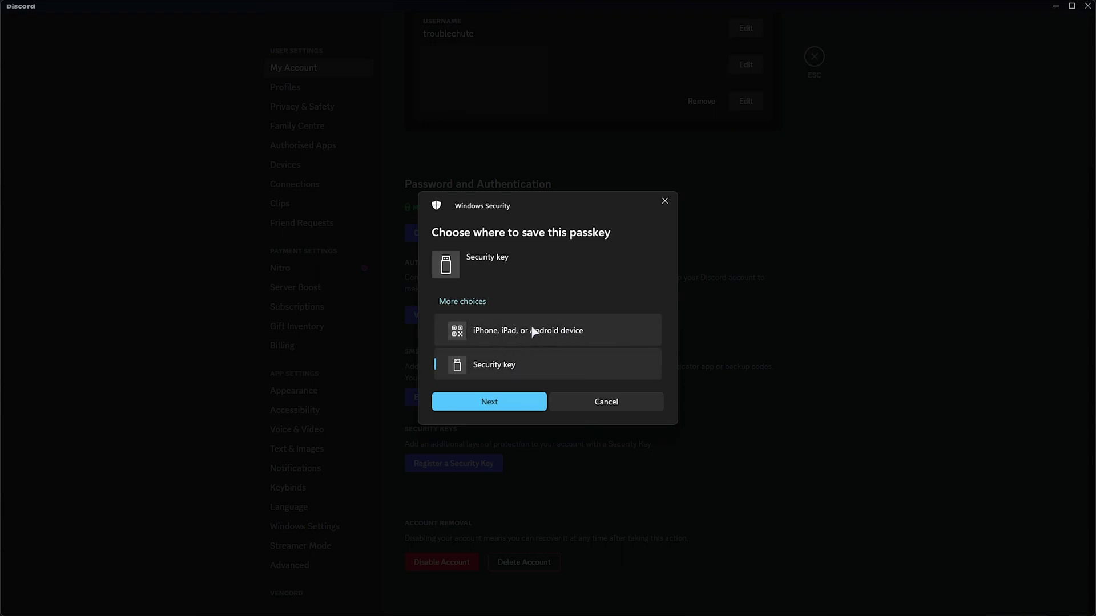
{"action": "left_click", "coordinate": [521, 396]}
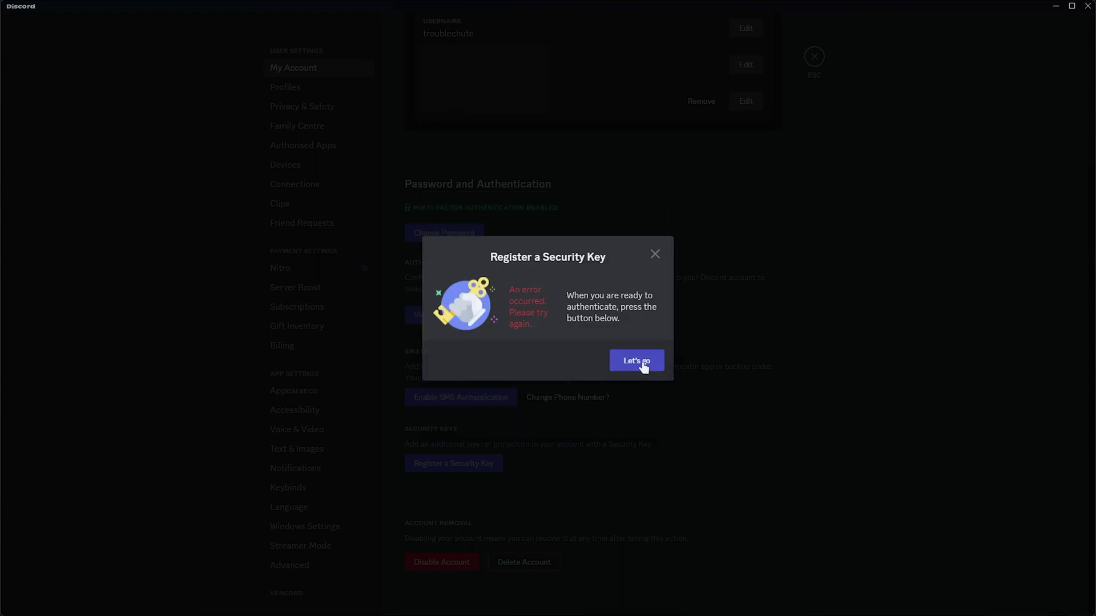
Retry with the security key option and submit the key's PIN to save the passkey.
{"action": "left_click", "coordinate": [508, 403]}
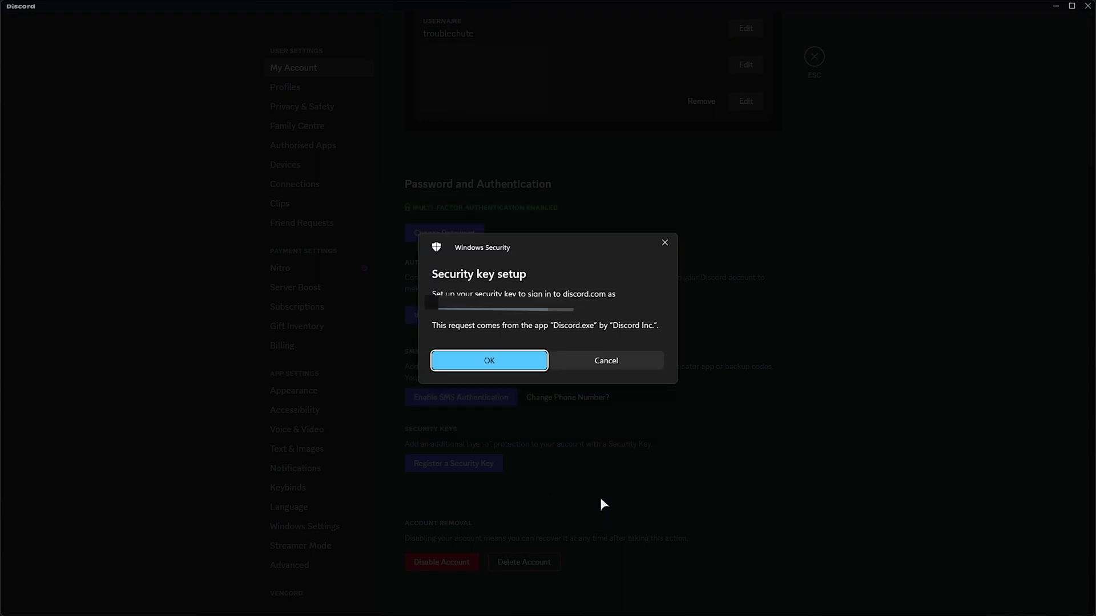
{"action": "left_click", "coordinate": [527, 363]}
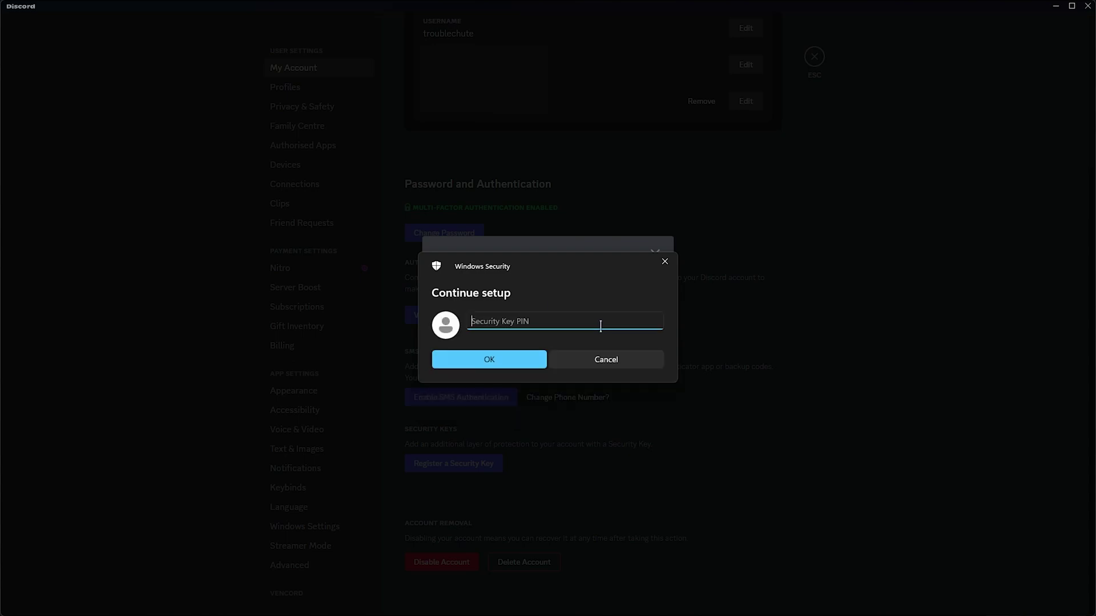
{"action": "key", "text": "Return"}
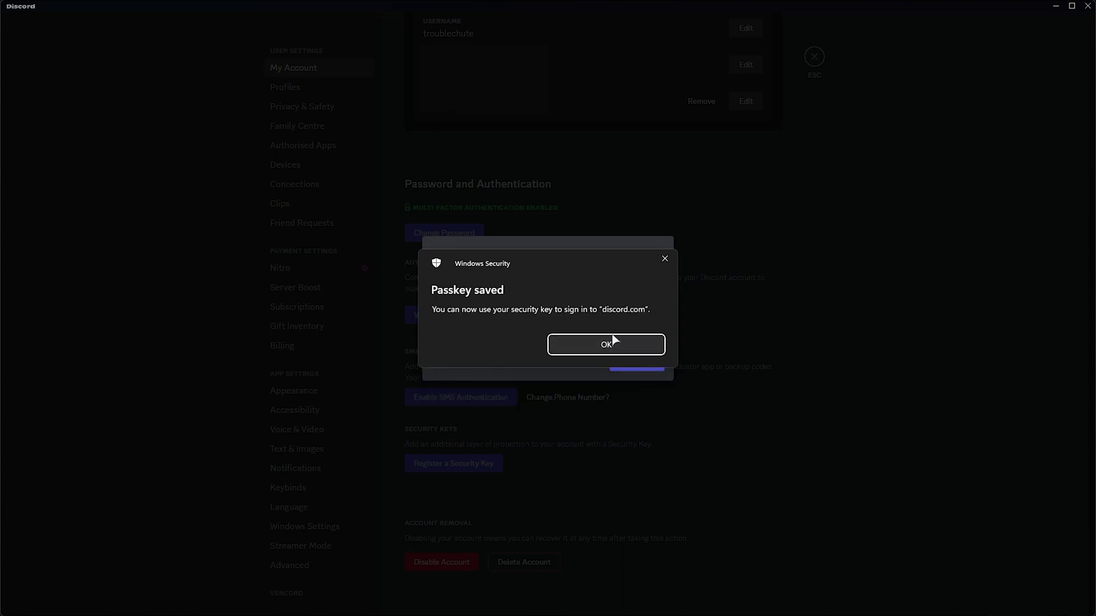
Acknowledge the saved passkey, name the key Yubi 1, and finish registration.
{"action": "left_click", "coordinate": [597, 344]}
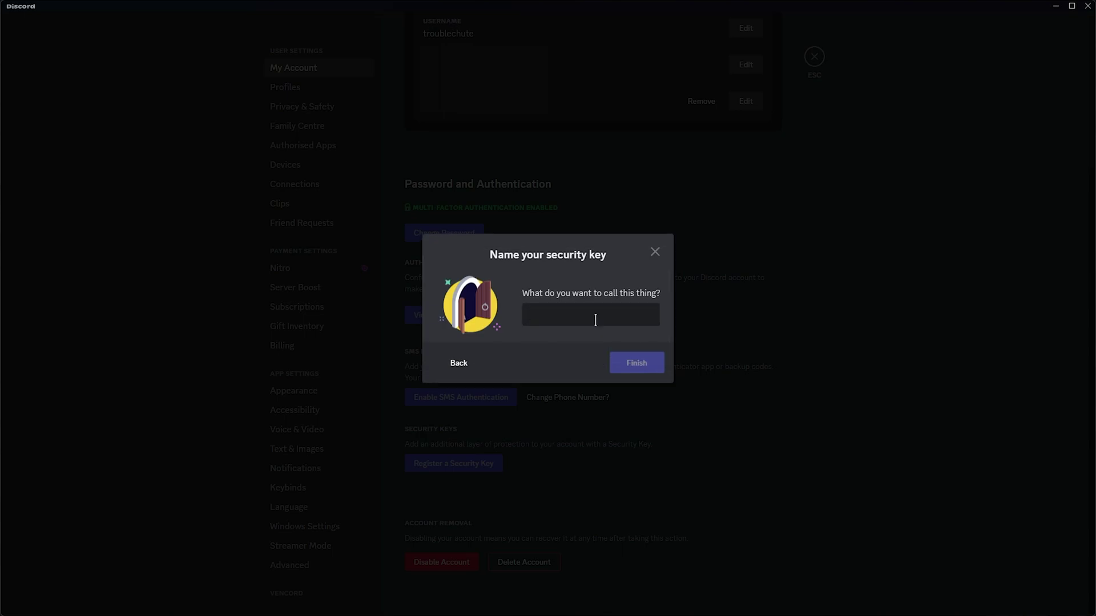
{"action": "type", "text": "Yubi"}
{"action": "type", "text": " 5"}
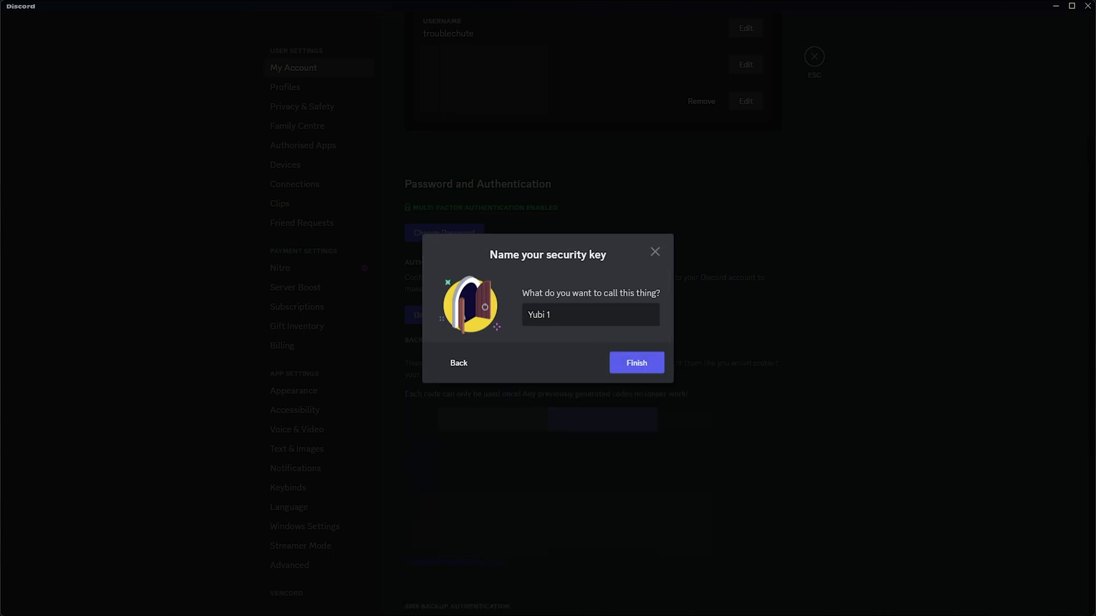
{"action": "key", "text": "Return"}
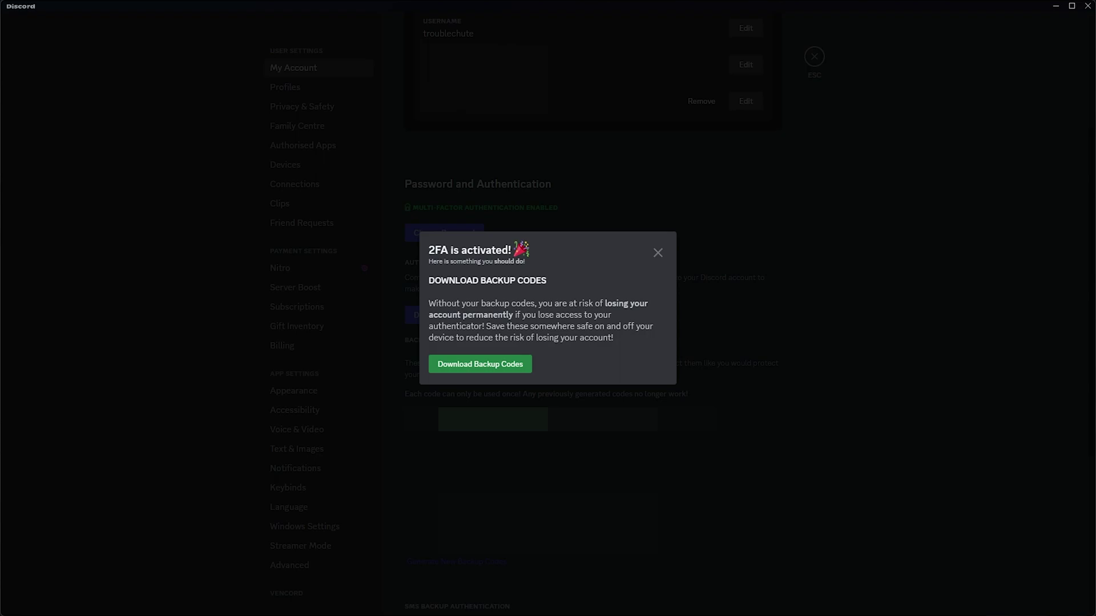
Dismiss the 2FA notice and register additional physical keys, Yubi 2 and Yubi Backup.
{"action": "left_click", "coordinate": [657, 253]}
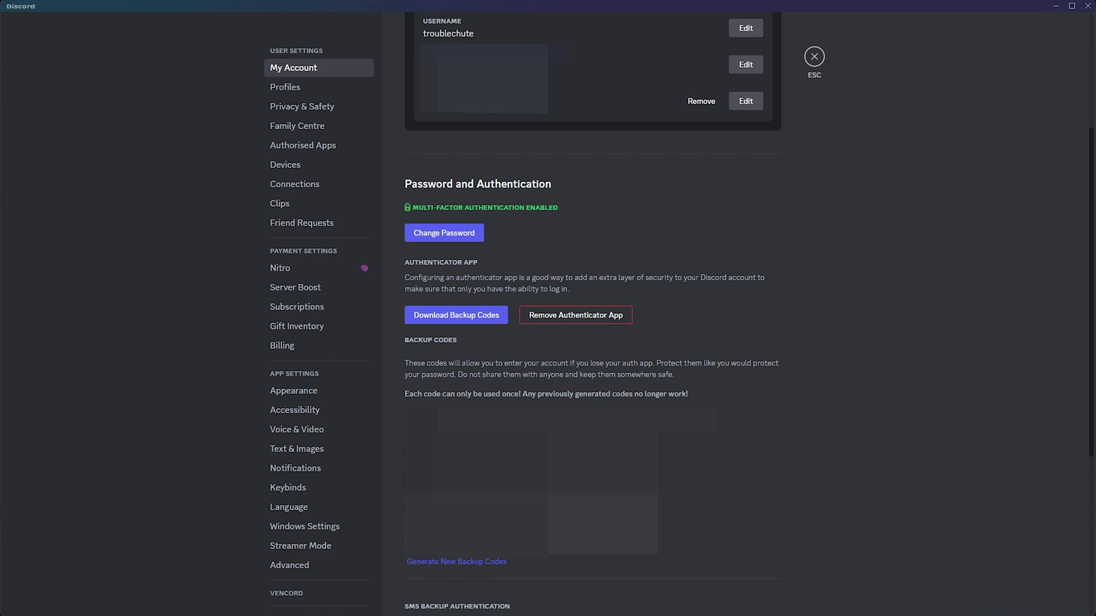
{"action": "scroll", "coordinate": [628, 472], "scroll_direction": "down", "scroll_amount": 5}
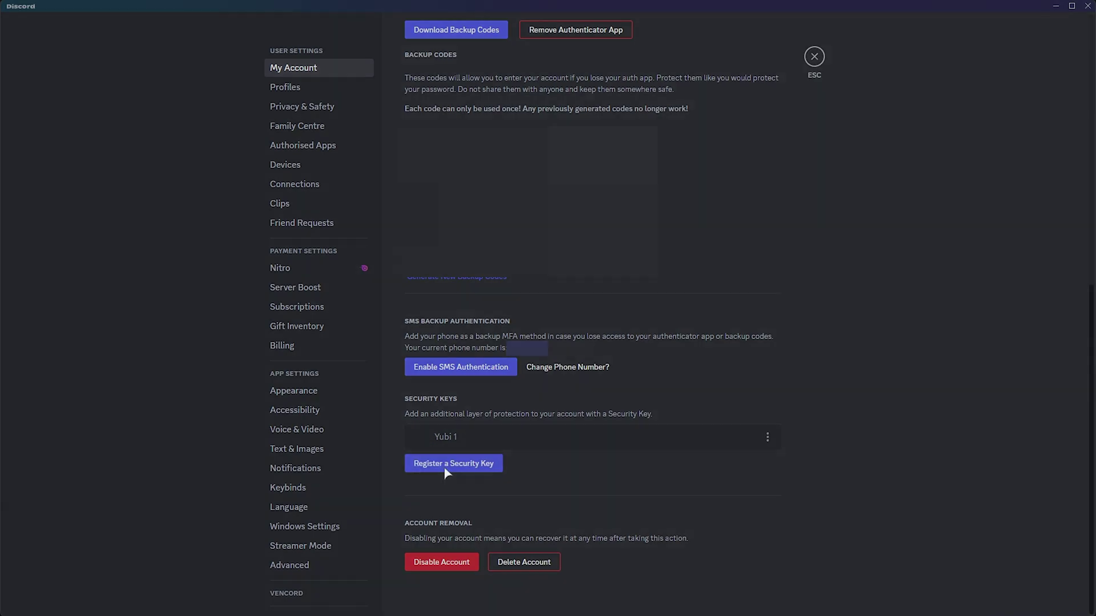
{"action": "left_click", "coordinate": [446, 465]}
{"action": "left_click", "coordinate": [628, 364]}
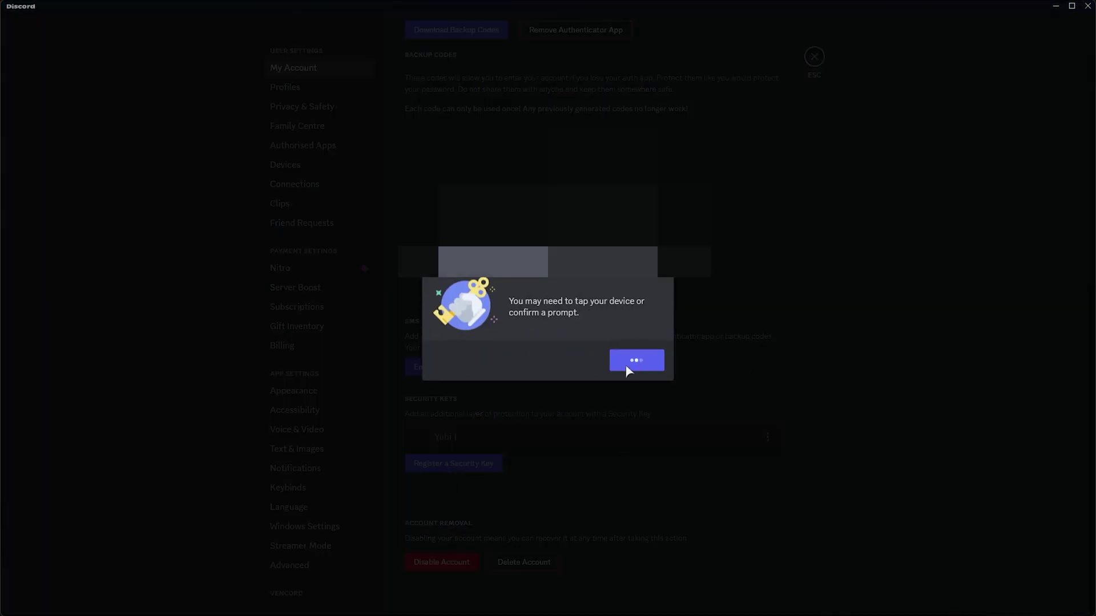
{"action": "left_click", "coordinate": [525, 365]}
{"action": "left_click", "coordinate": [510, 404]}
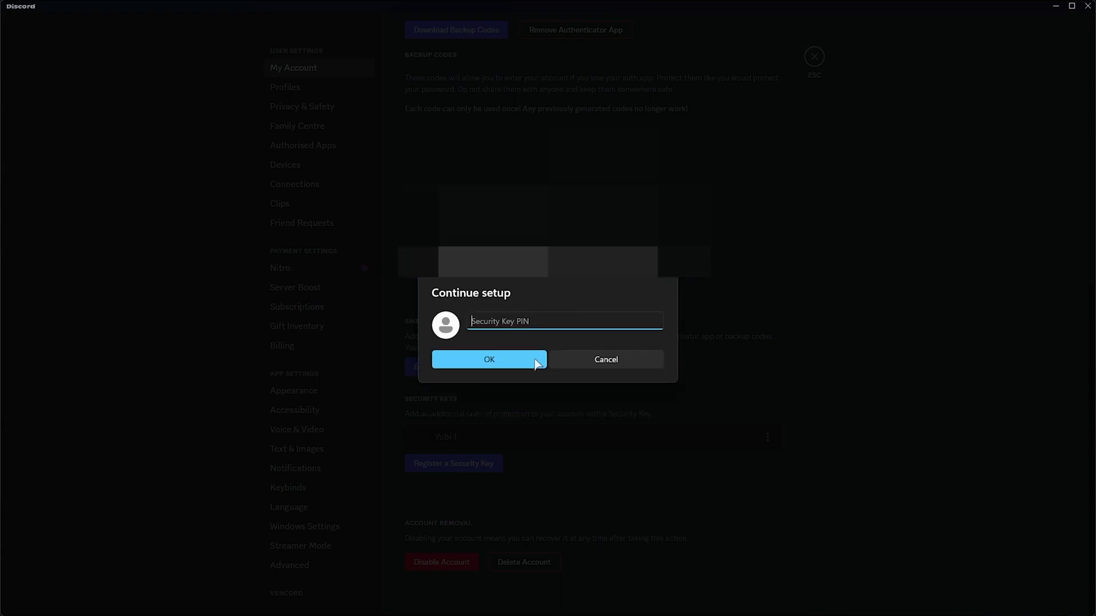
{"action": "left_click", "coordinate": [607, 360]}
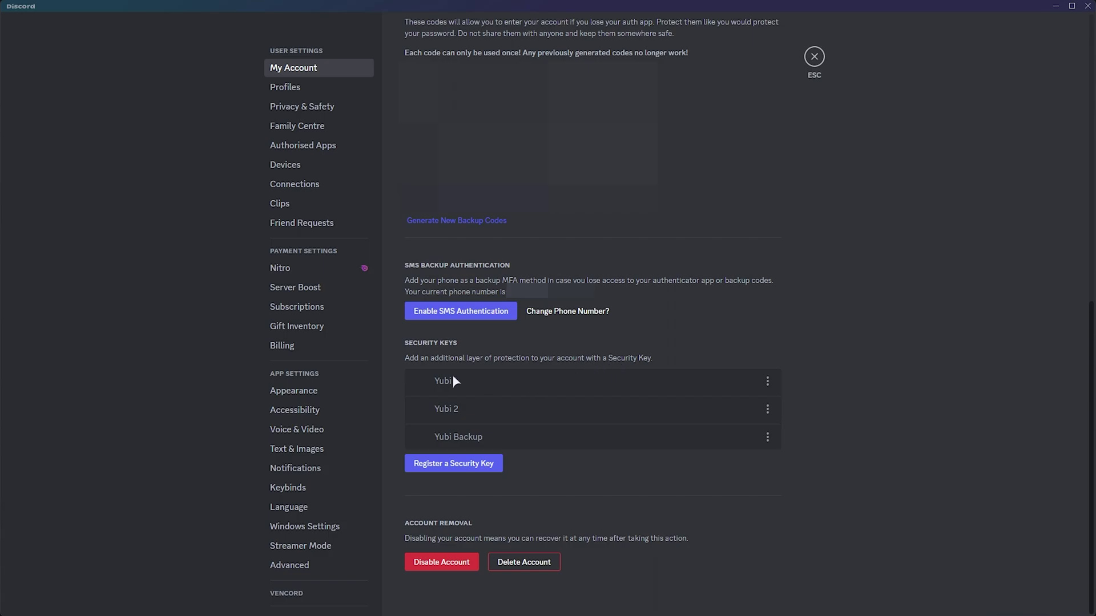
Register a phone over Bluetooth as a fourth security key named Phone.
{"action": "left_click", "coordinate": [454, 467]}
{"action": "left_click", "coordinate": [635, 361]}
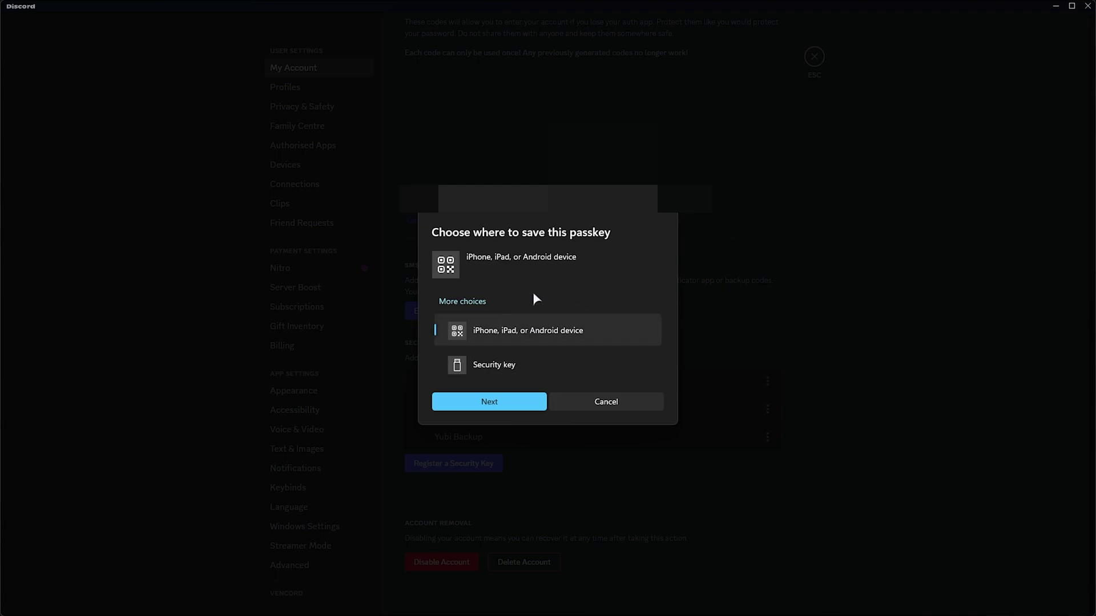
{"action": "left_click", "coordinate": [495, 402]}
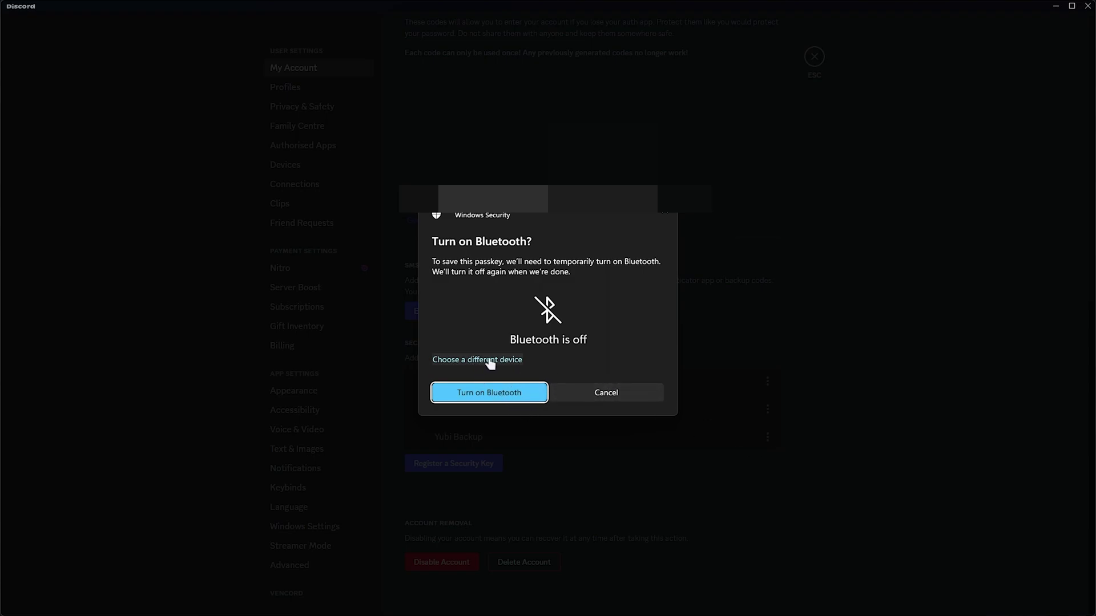
{"action": "left_click", "coordinate": [506, 393]}
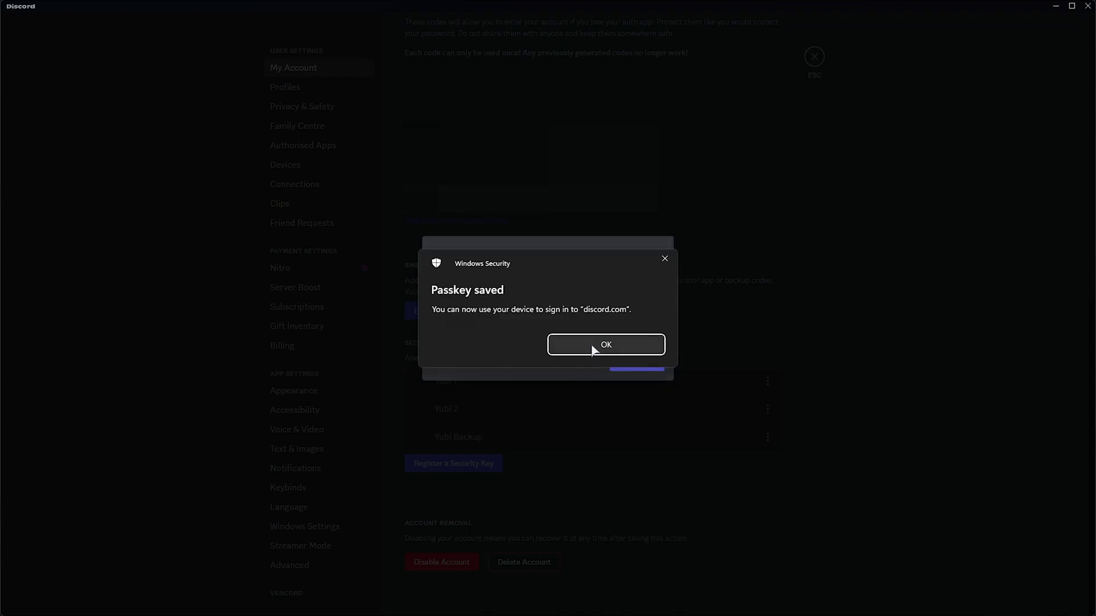
{"action": "left_click", "coordinate": [659, 347]}
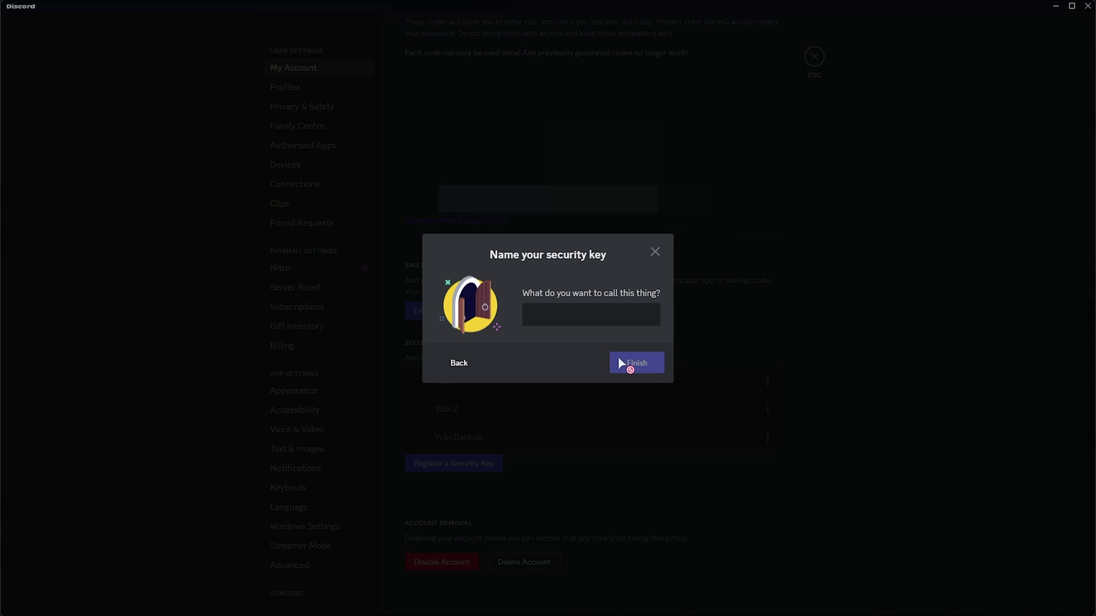
{"action": "type", "text": "Phone"}
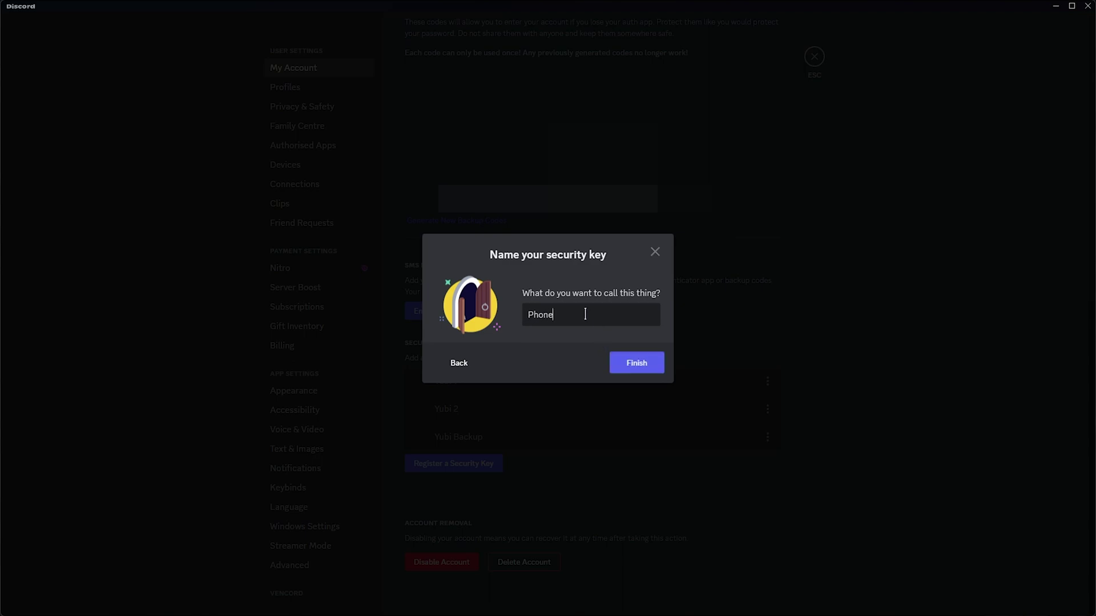
{"action": "left_click", "coordinate": [642, 363]}
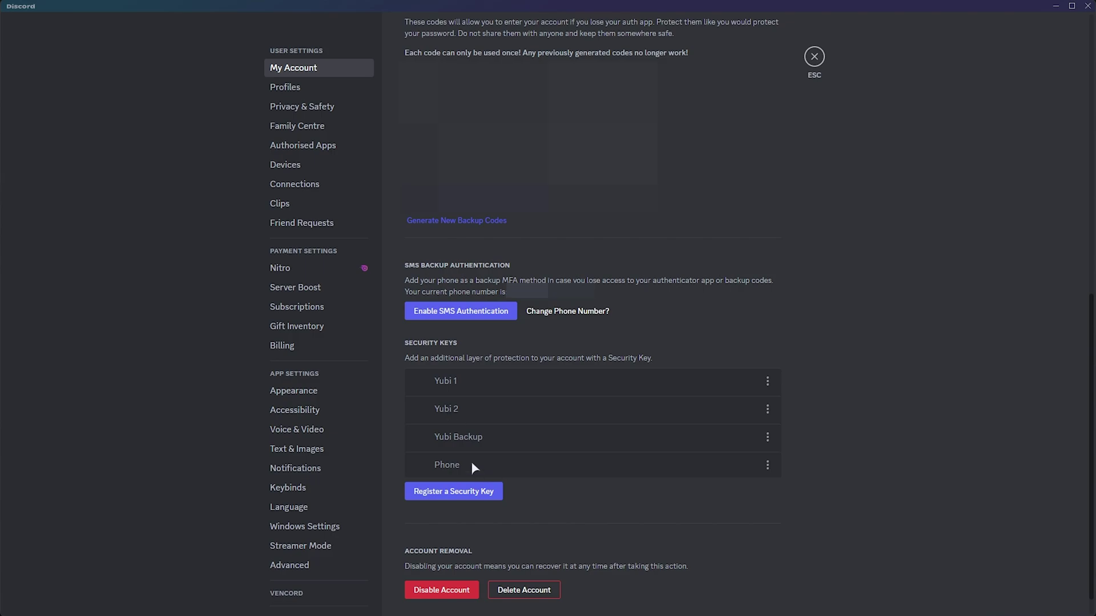
{"action": "scroll", "coordinate": [472, 467], "scroll_direction": "down", "scroll_amount": 1}
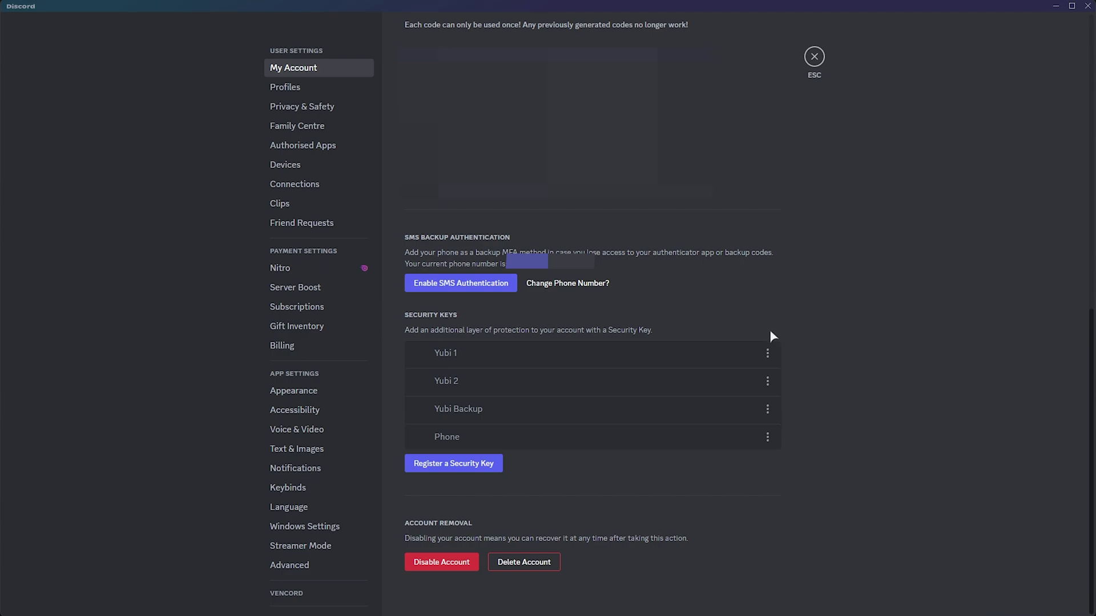
{"action": "scroll", "coordinate": [792, 353], "scroll_direction": "up", "scroll_amount": 10}
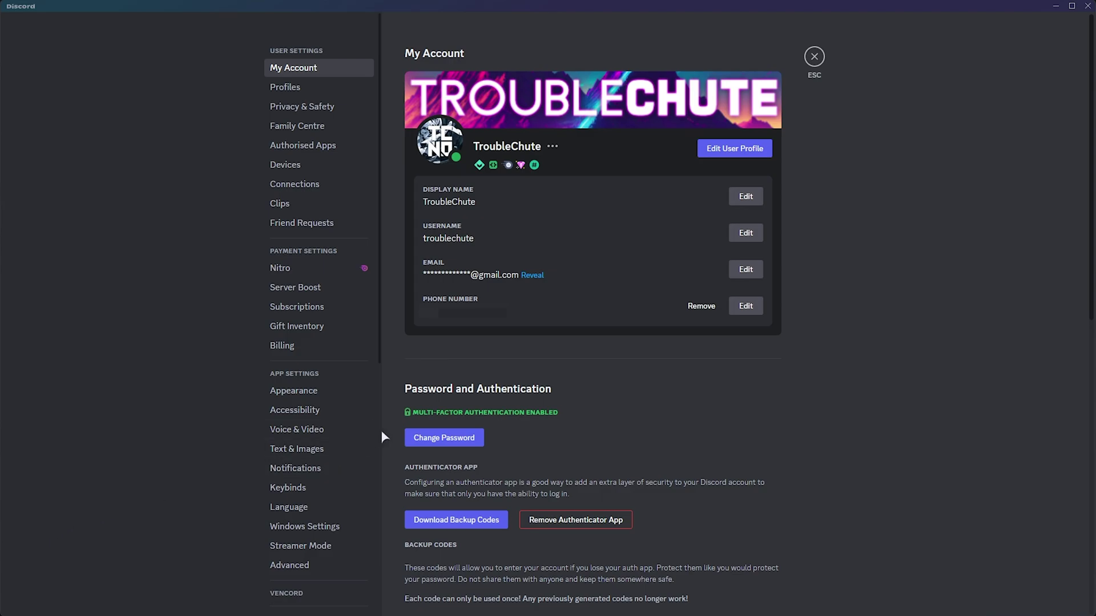
Close User Settings with Esc to return to the TCNO Community landing channel.
{"action": "key", "text": "Escape"}
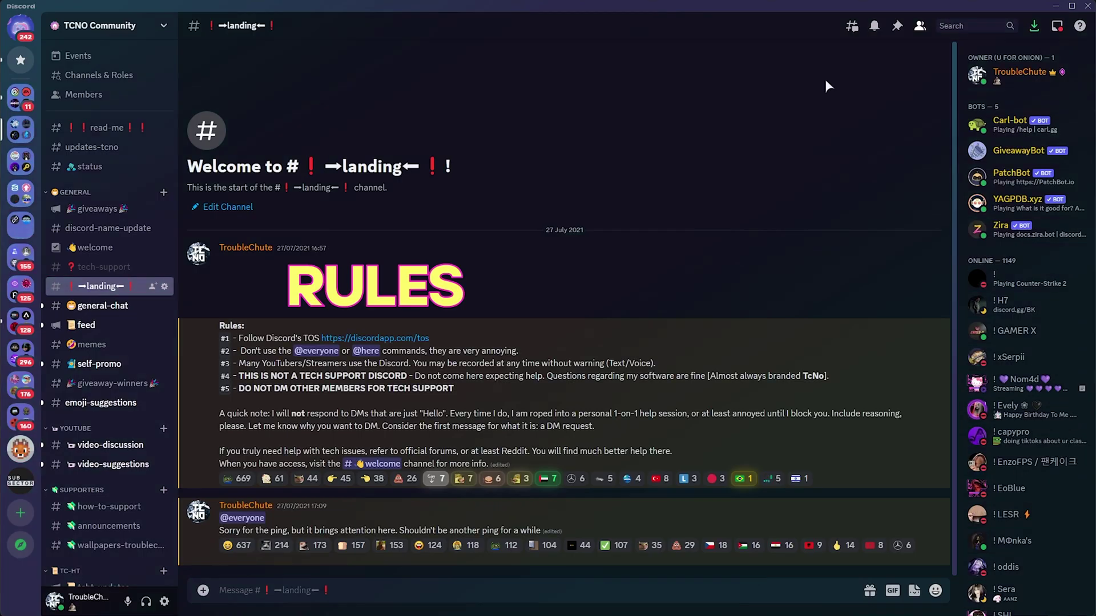